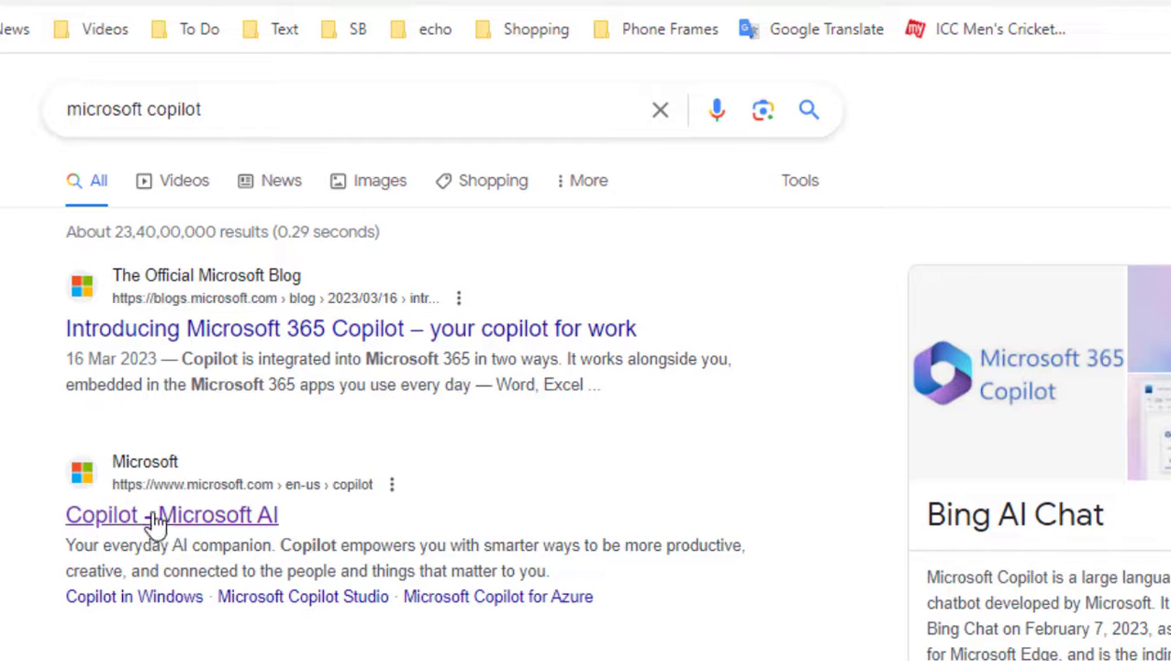
Open the 'Copilot - Microsoft AI' search result in a new tab.
{"action": "right_click", "coordinate": [259, 529]}
{"action": "left_click", "coordinate": [266, 540]}
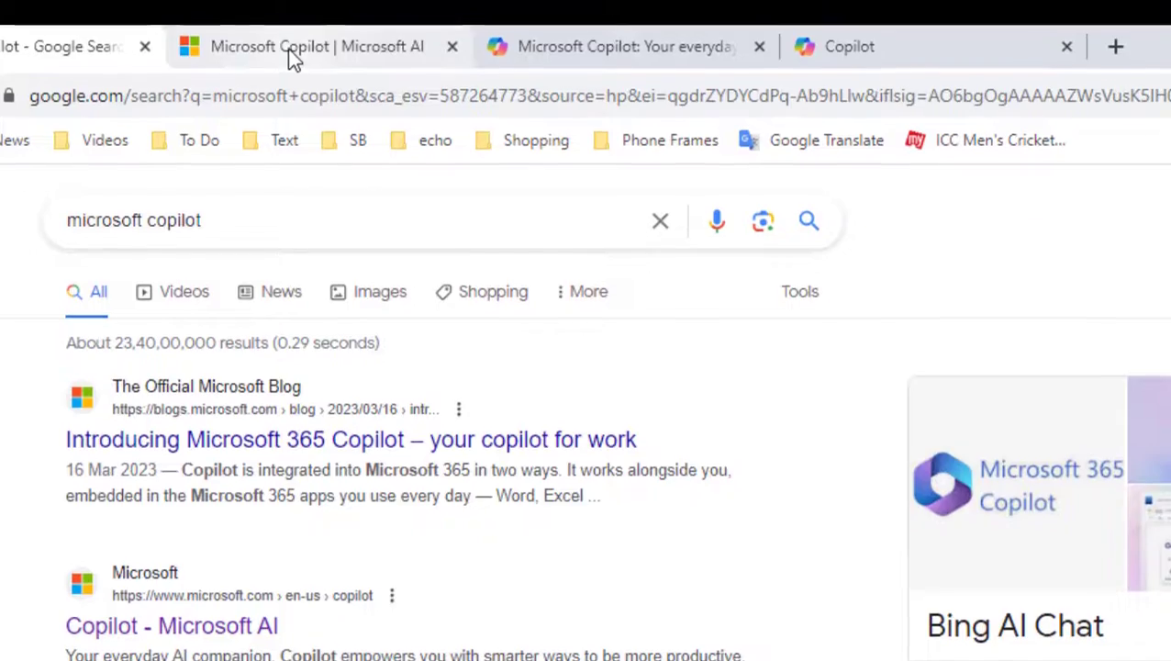
Move through the new Copilot tabs to the signed-in copilot.microsoft.com chat home.
{"action": "left_click", "coordinate": [288, 45]}
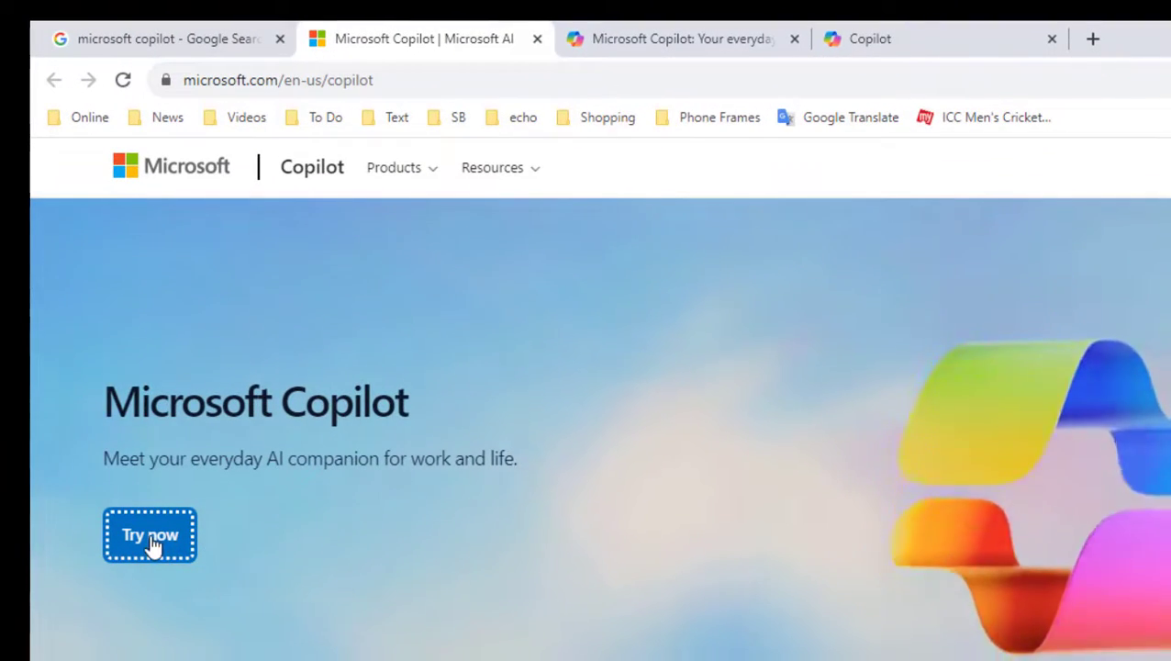
{"action": "left_click", "coordinate": [668, 41]}
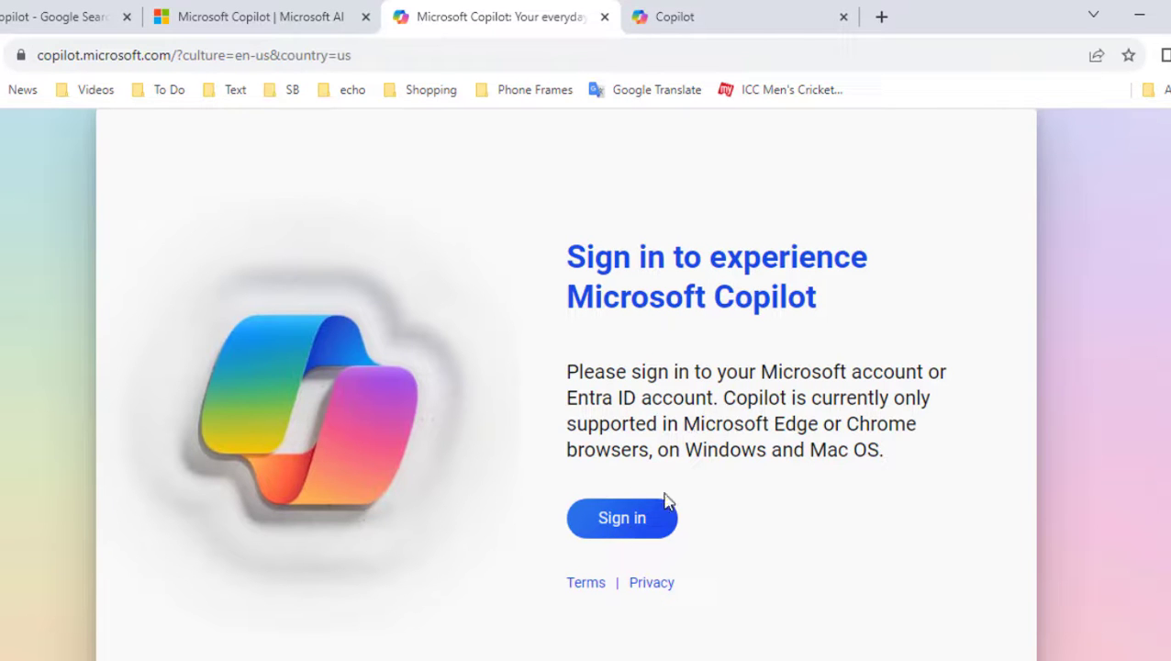
{"action": "left_click", "coordinate": [697, 13]}
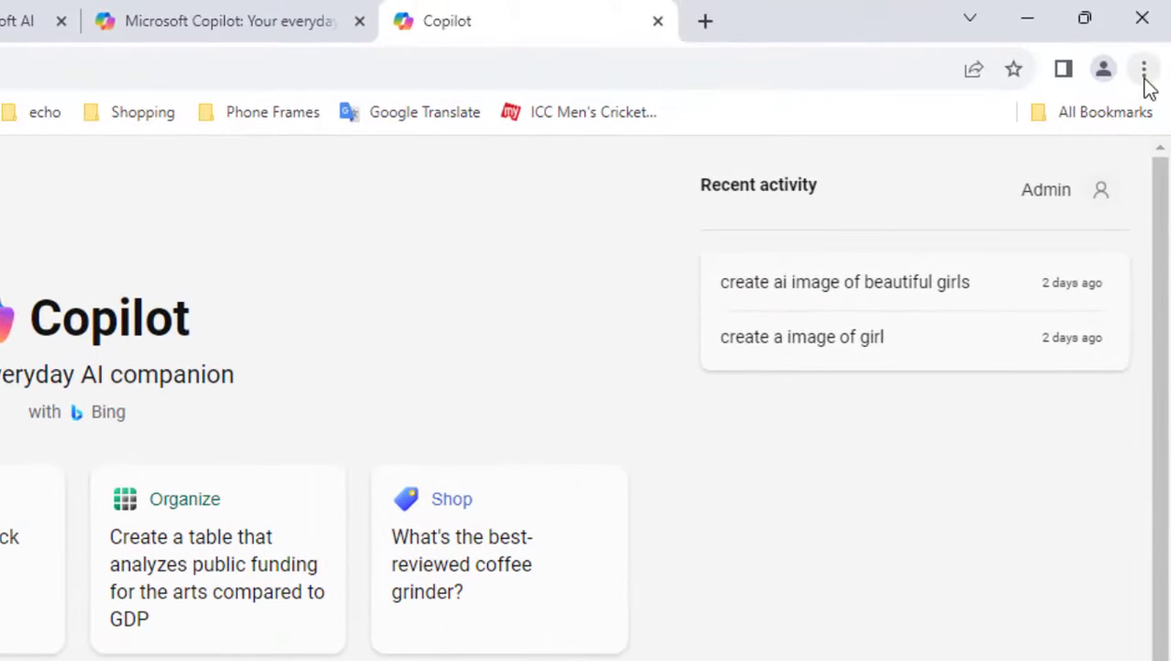
Create a Chrome shortcut for Copilot with 'Open as window' ticked.
{"action": "left_click", "coordinate": [1145, 72]}
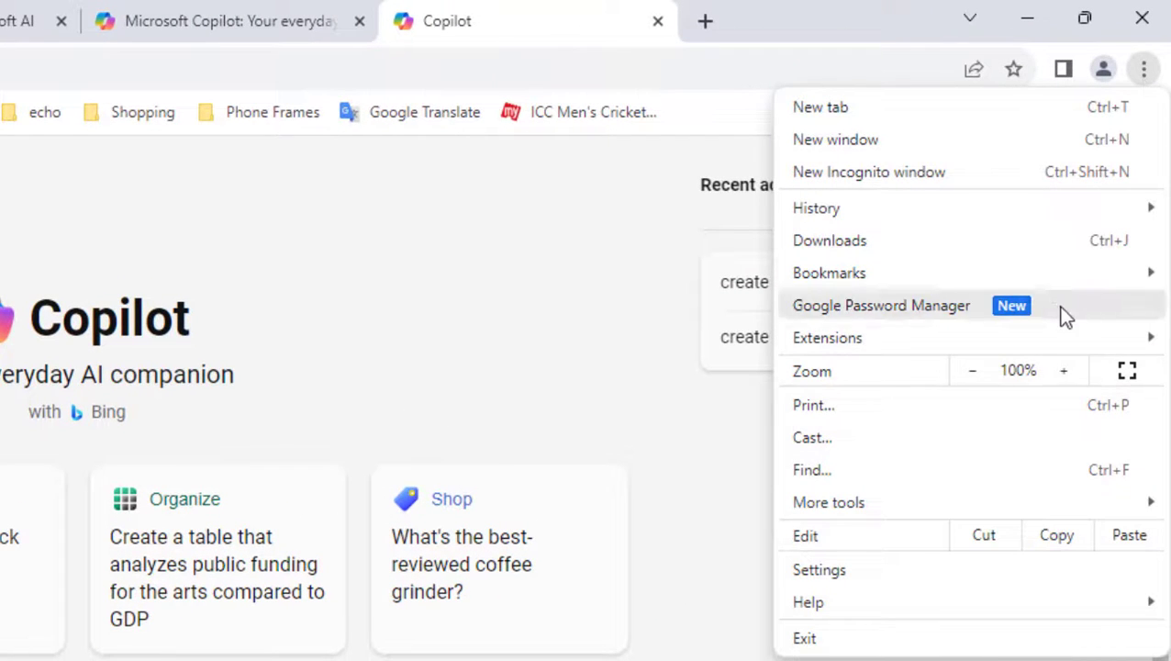
{"action": "mouse_move", "coordinate": [829, 502]}
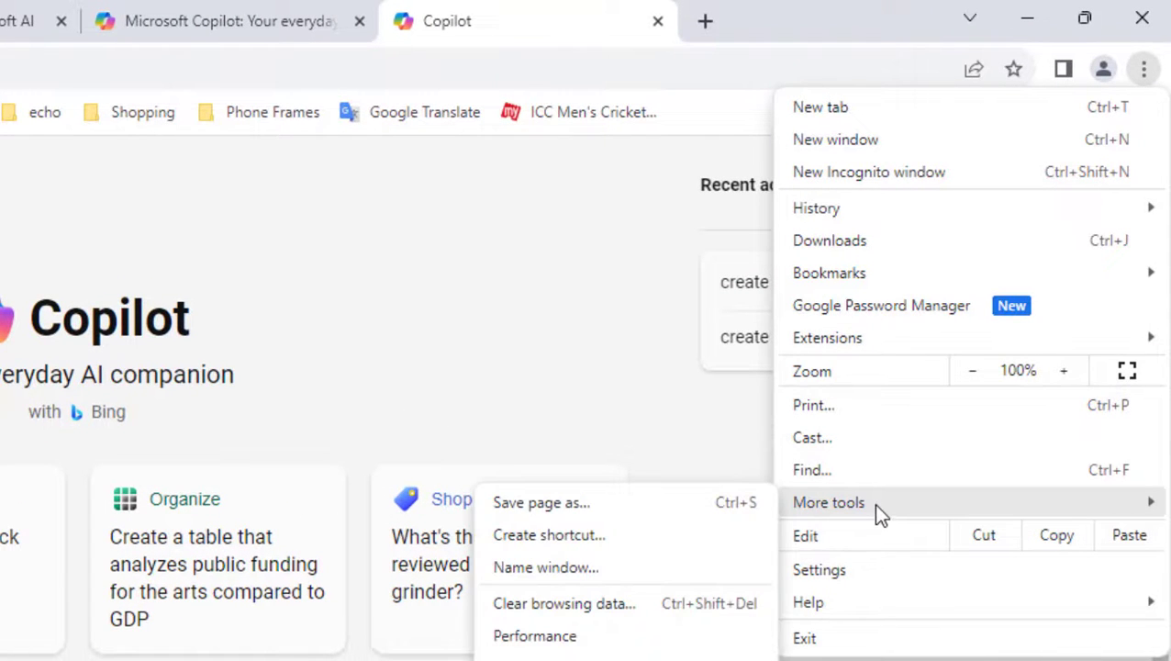
{"action": "left_click", "coordinate": [592, 536]}
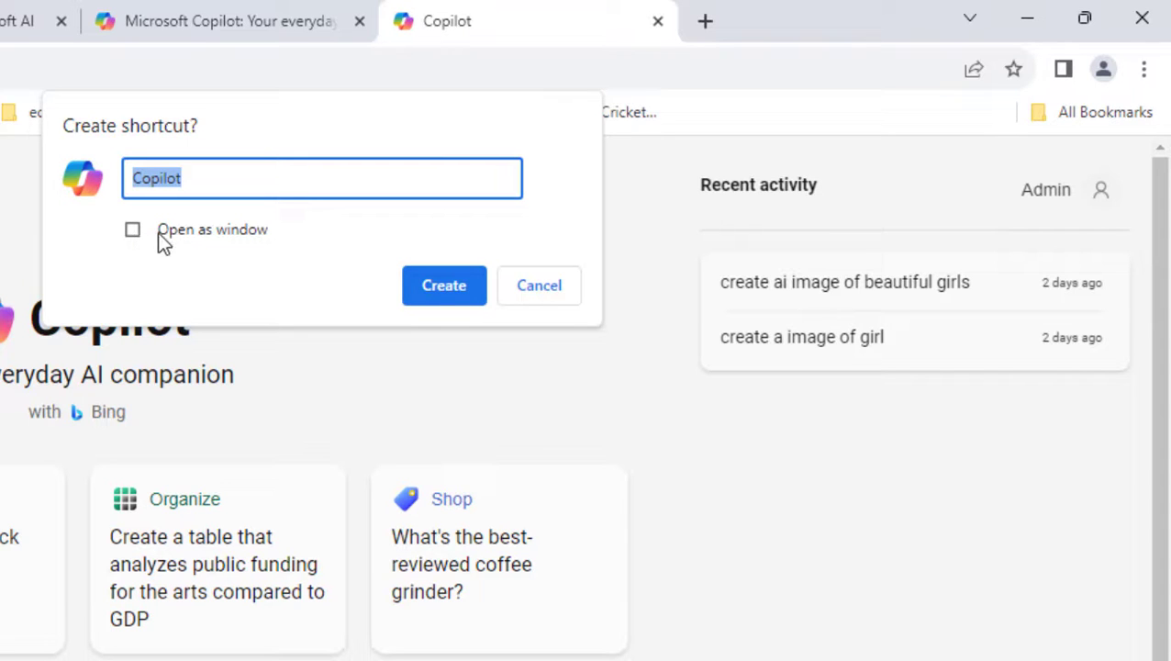
{"action": "left_click", "coordinate": [132, 230]}
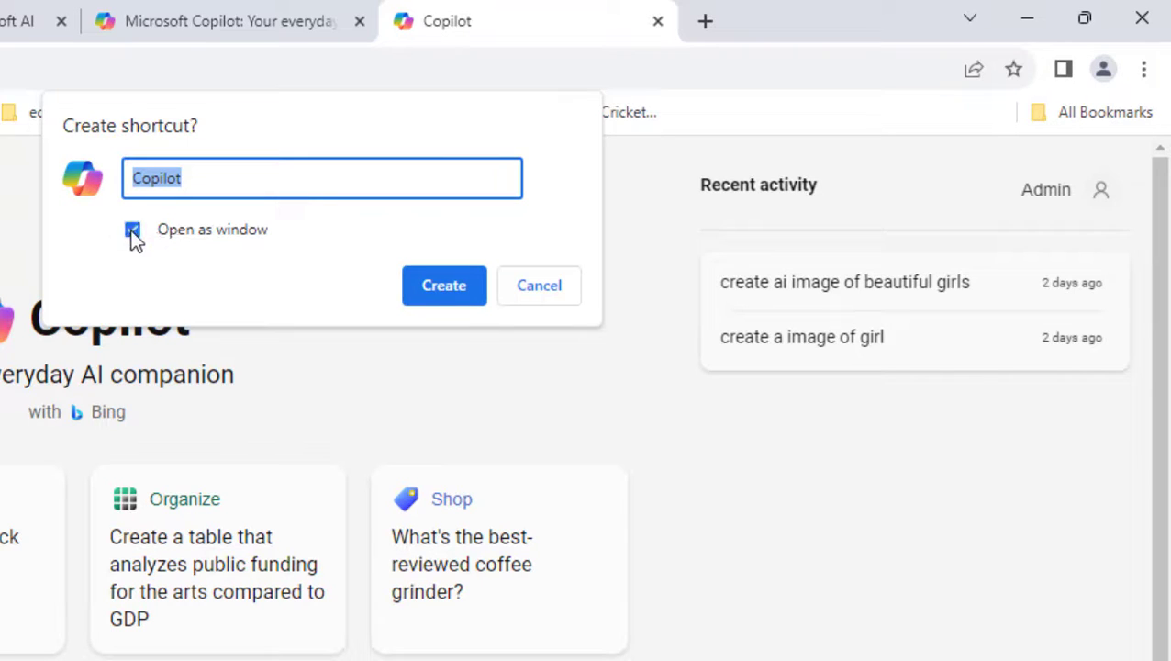
{"action": "left_click", "coordinate": [446, 289]}
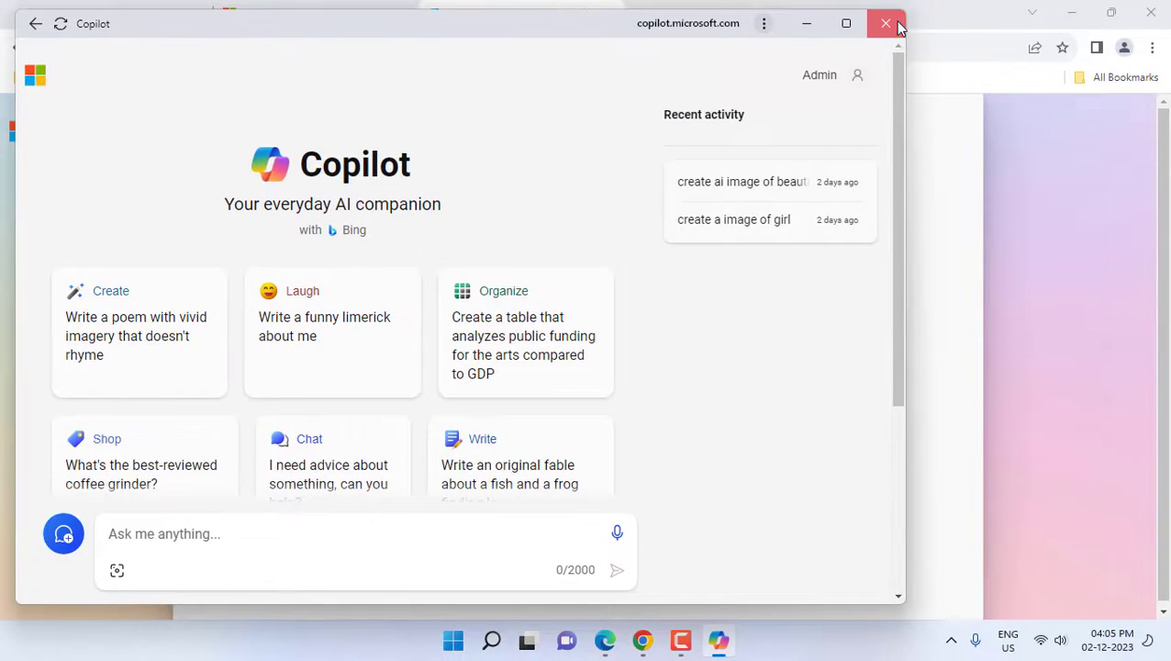
Close Copilot, relaunch it from its taskbar pin, then bring up the desktop shortcut's menu.
{"action": "left_click", "coordinate": [885, 23]}
{"action": "left_click", "coordinate": [1071, 17]}
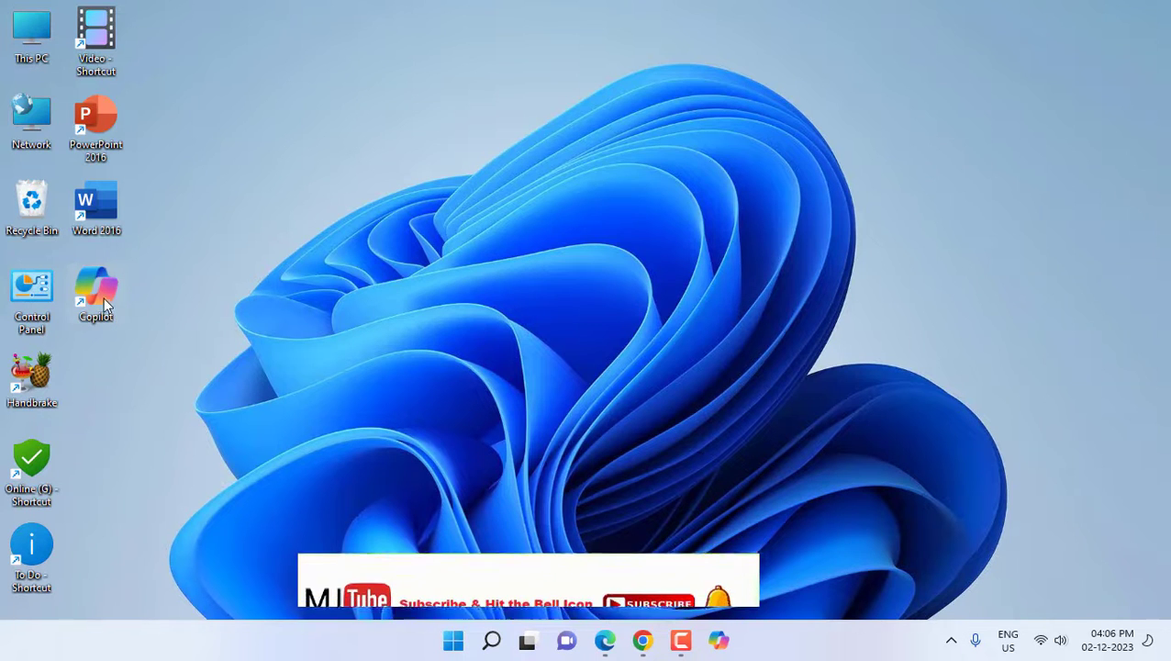
{"action": "left_click", "coordinate": [720, 643]}
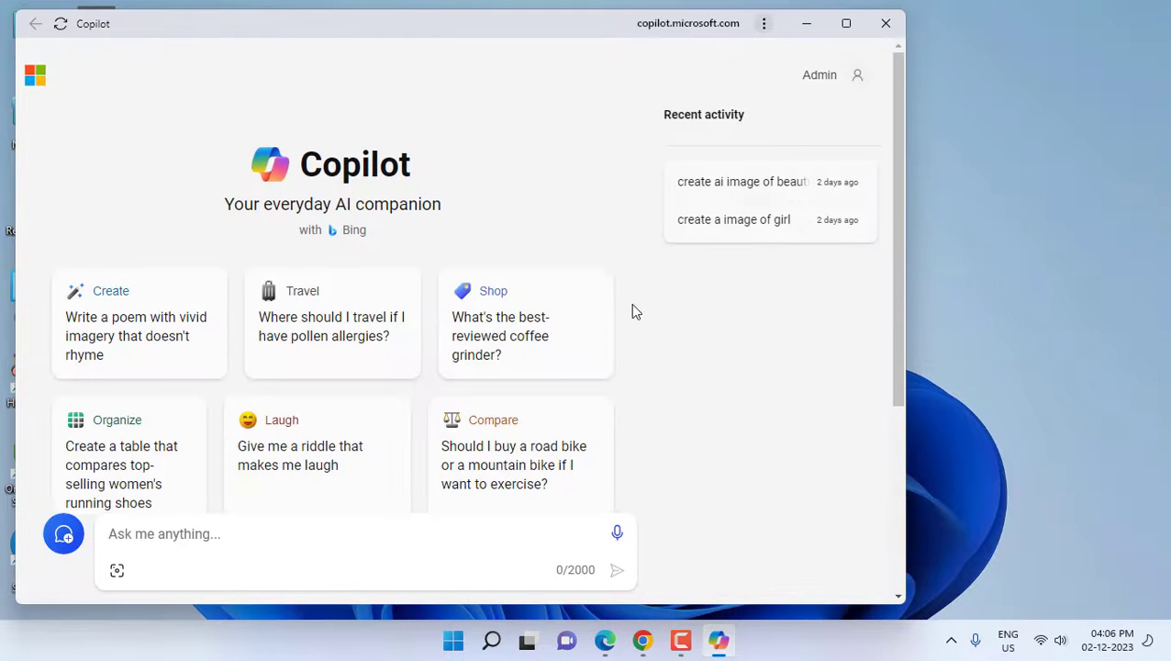
{"action": "left_click", "coordinate": [899, 25]}
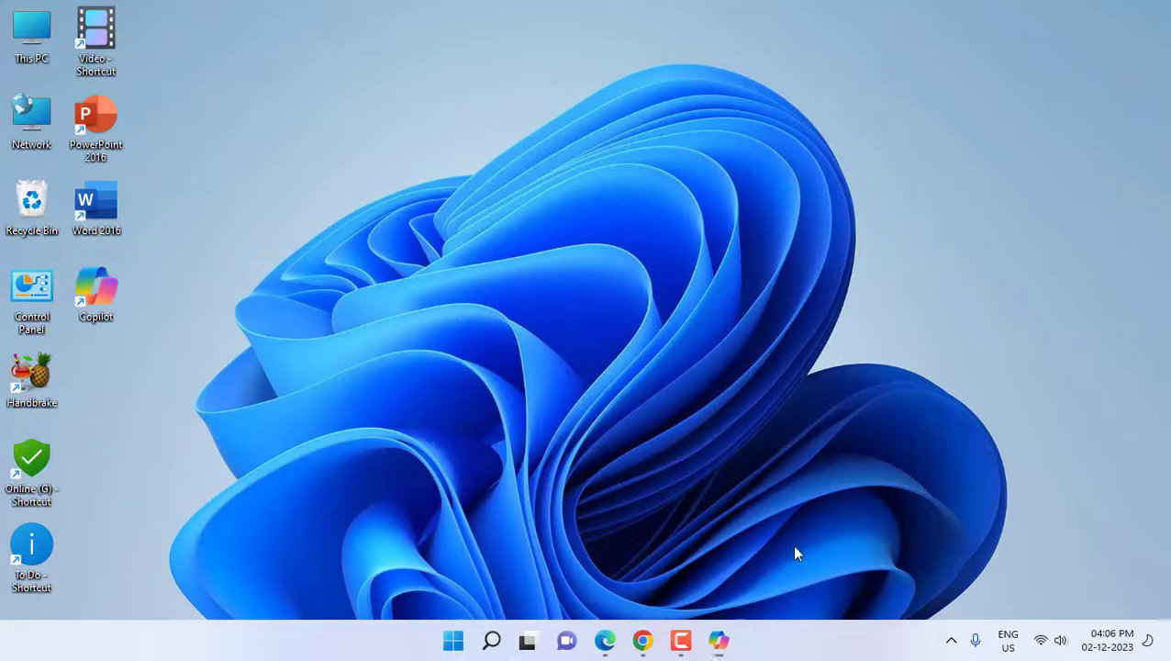
{"action": "right_click", "coordinate": [108, 296]}
Delete the desktop Copilot shortcut, then return to Edge's signed-in Copilot chat tab.
{"action": "left_click", "coordinate": [272, 319]}
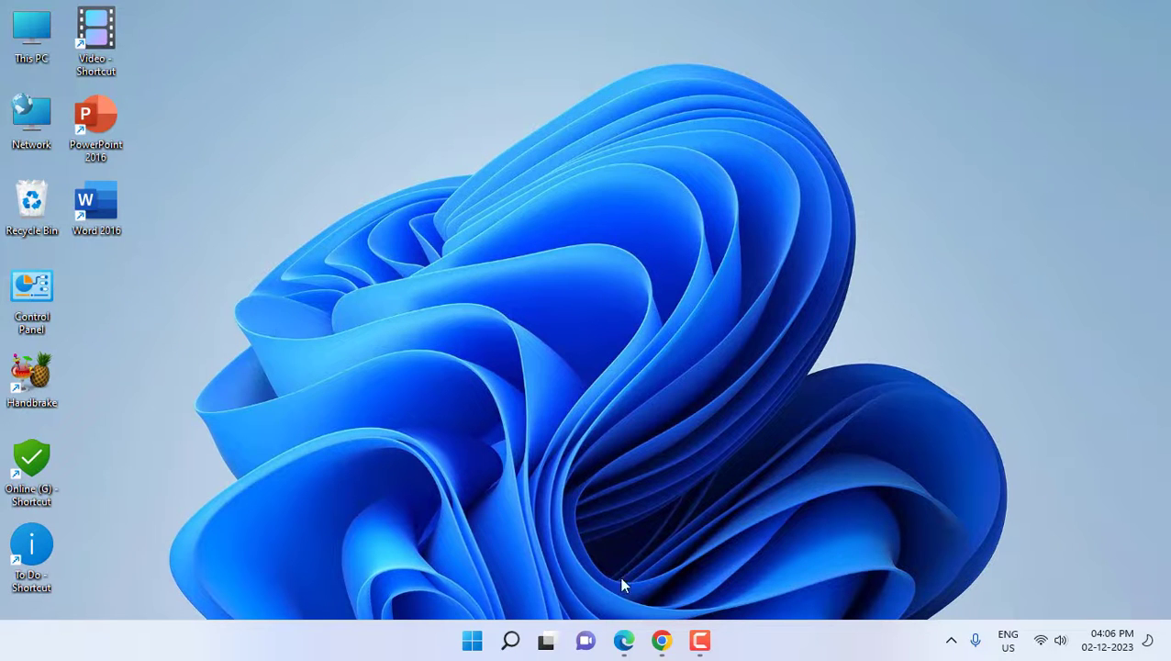
{"action": "left_click", "coordinate": [620, 643]}
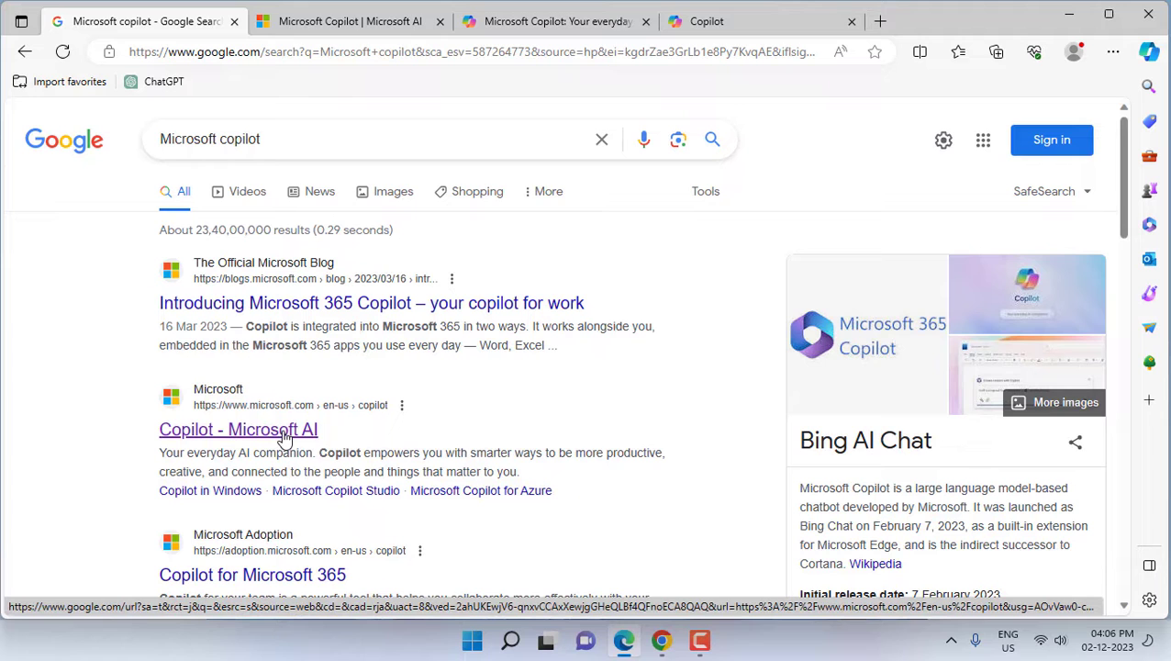
{"action": "left_click", "coordinate": [368, 22]}
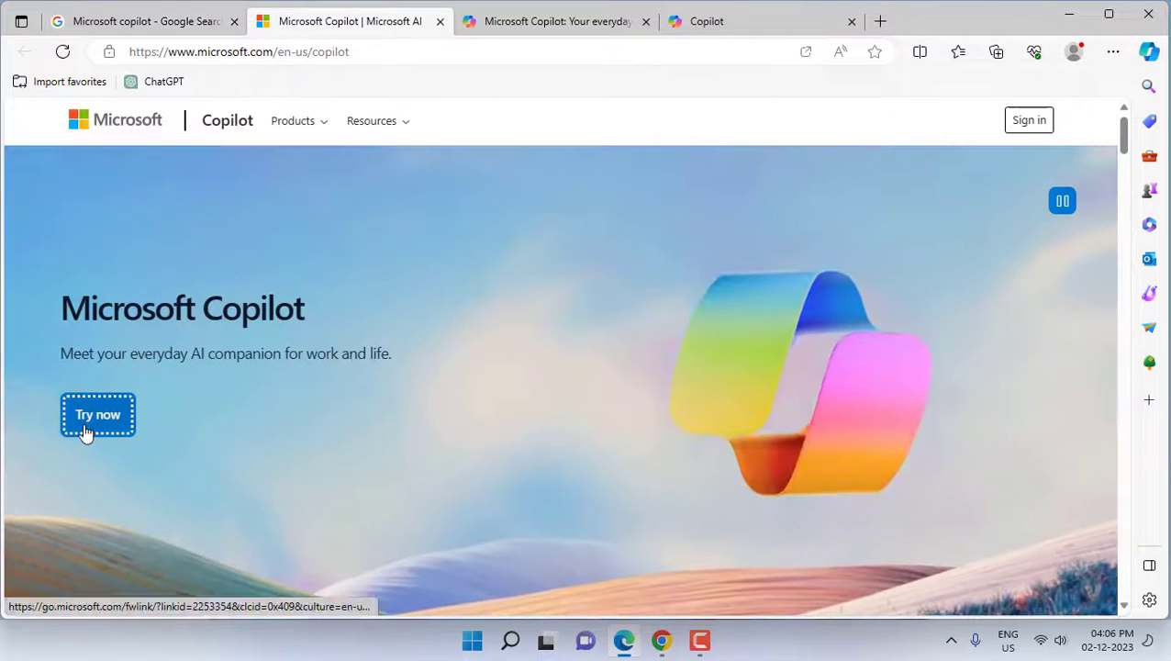
{"action": "left_click", "coordinate": [519, 28]}
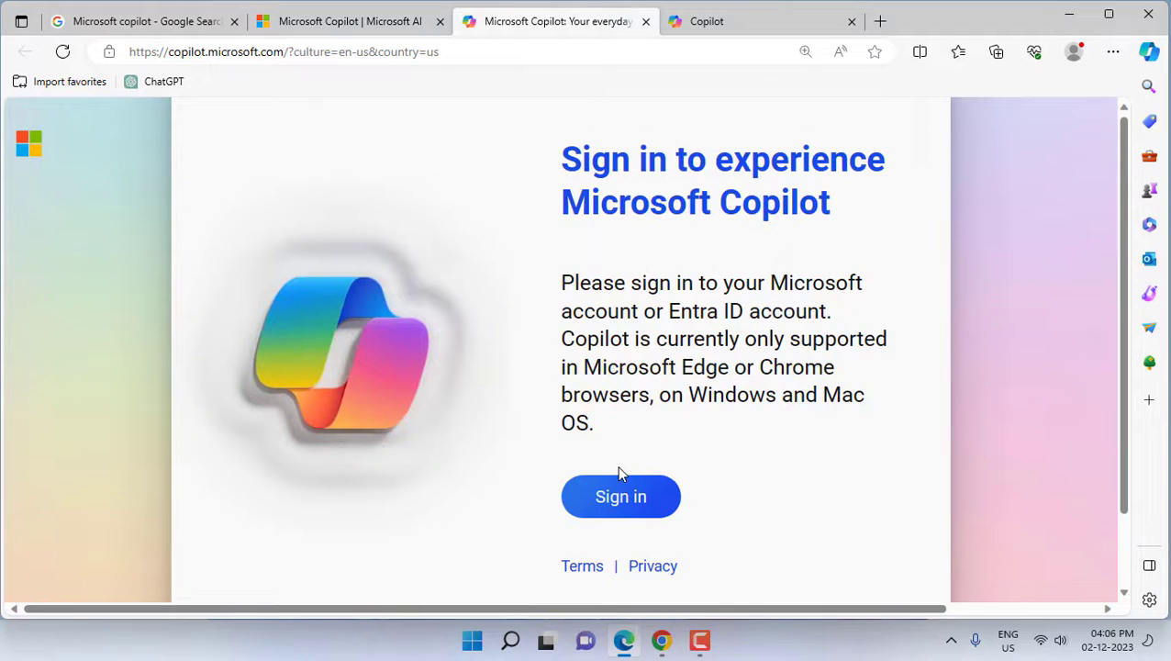
{"action": "left_click", "coordinate": [735, 30]}
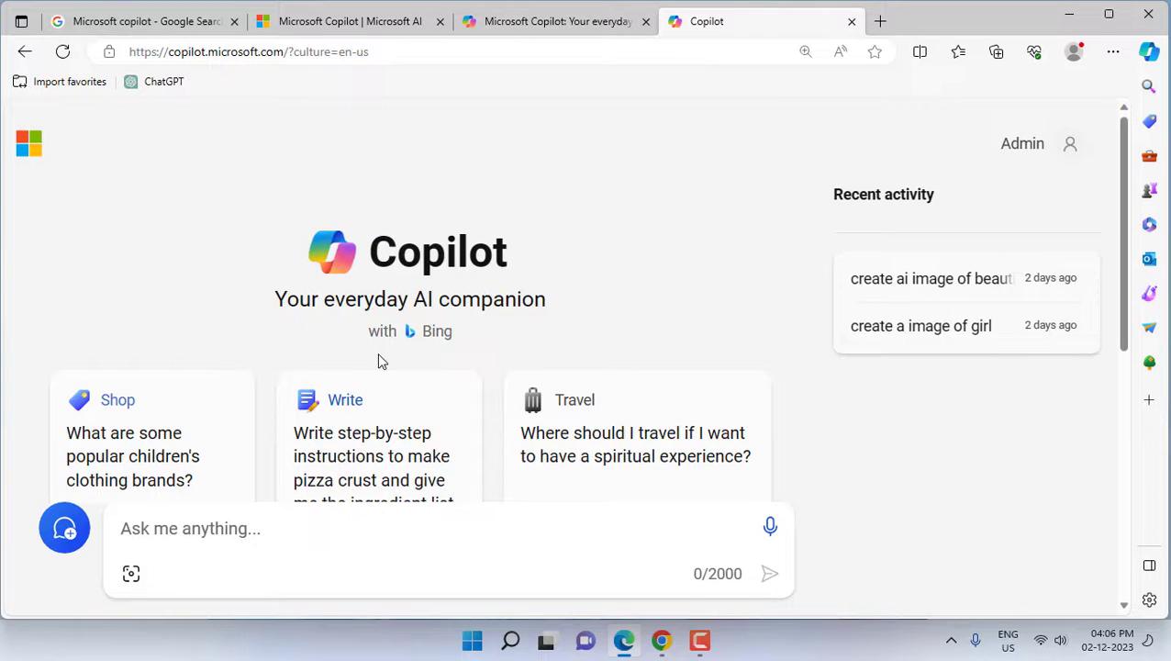
Install Copilot as an Edge app with a desktop shortcut, allowing taskbar and Start pins.
{"action": "left_click", "coordinate": [1113, 52]}
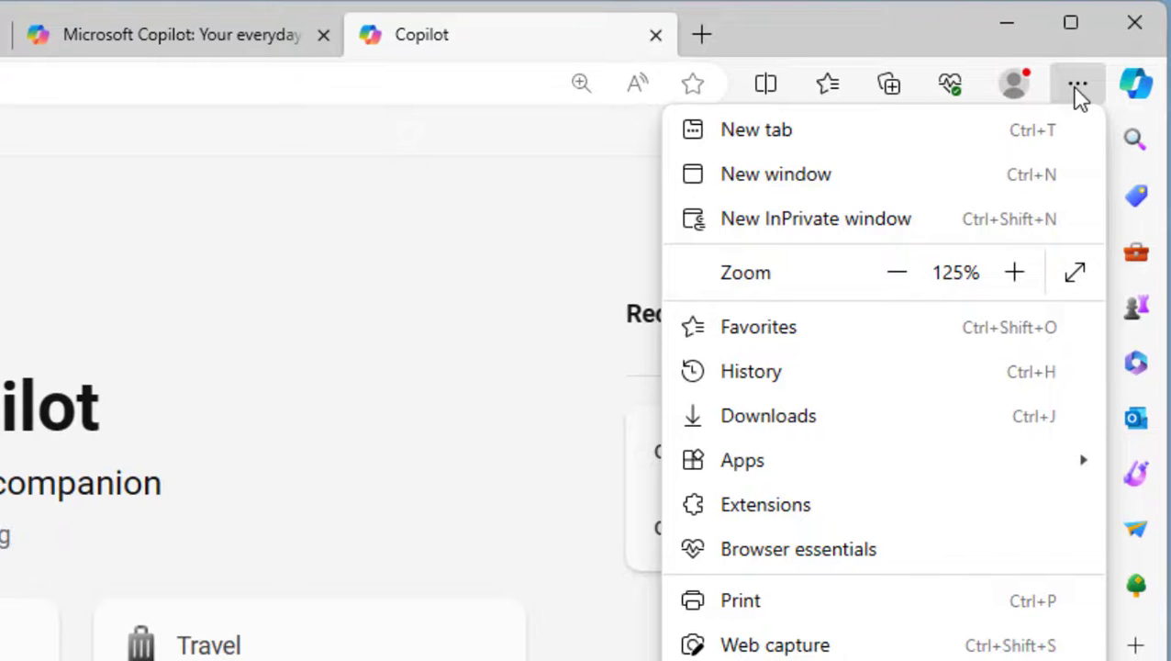
{"action": "mouse_move", "coordinate": [743, 460]}
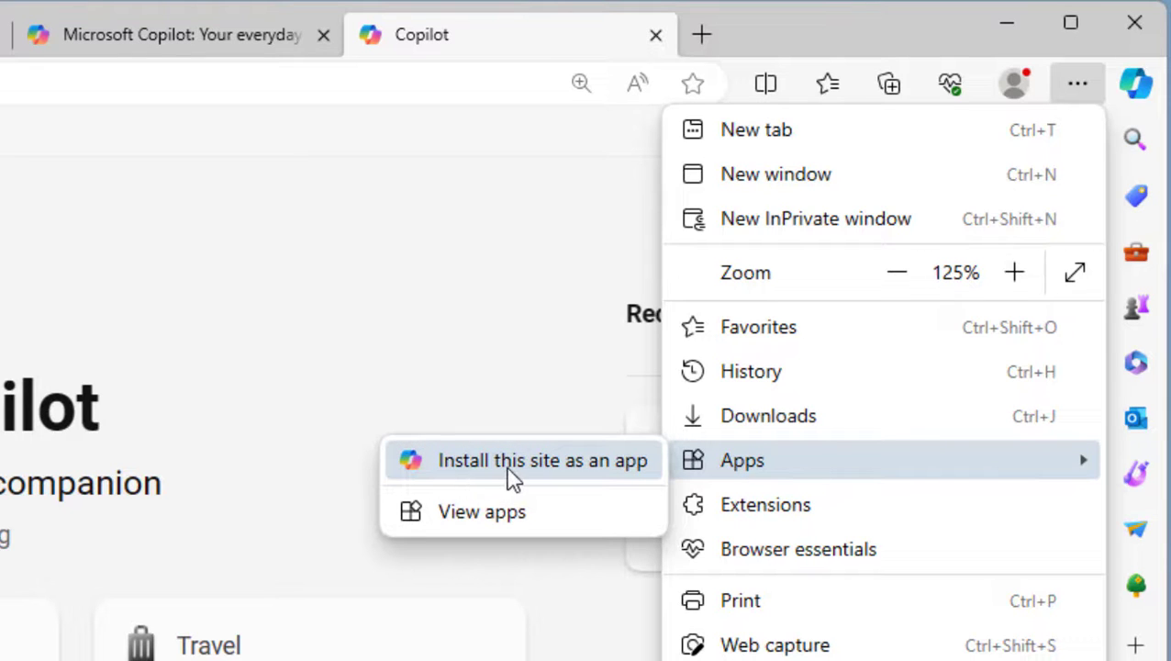
{"action": "left_click", "coordinate": [569, 473]}
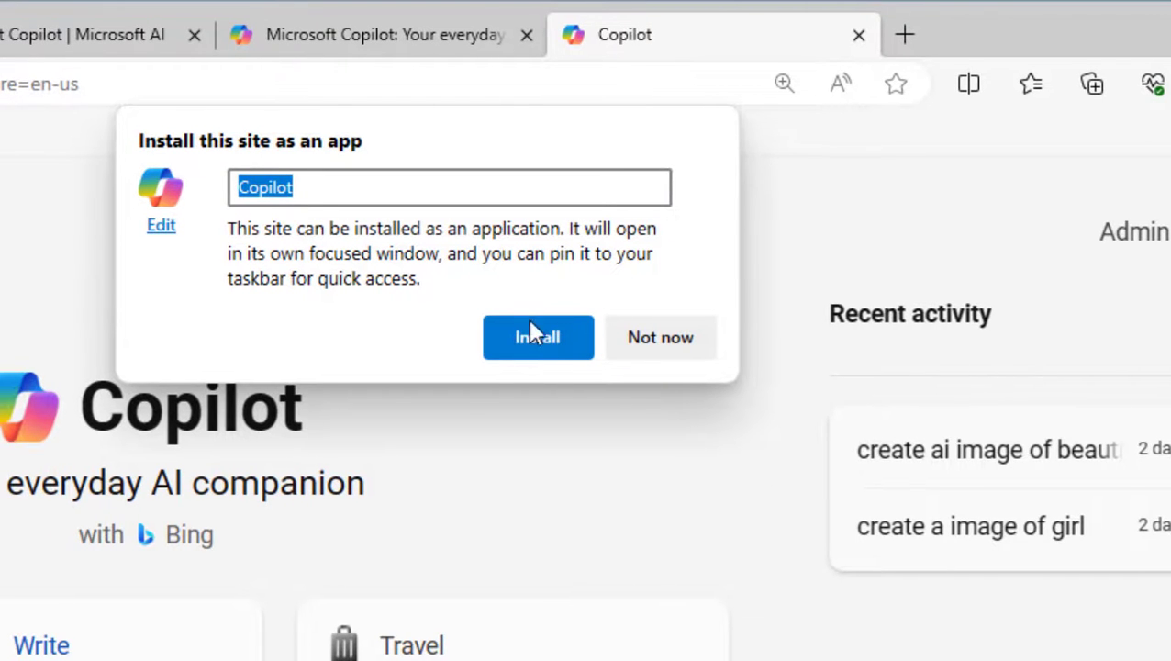
{"action": "left_click", "coordinate": [543, 354]}
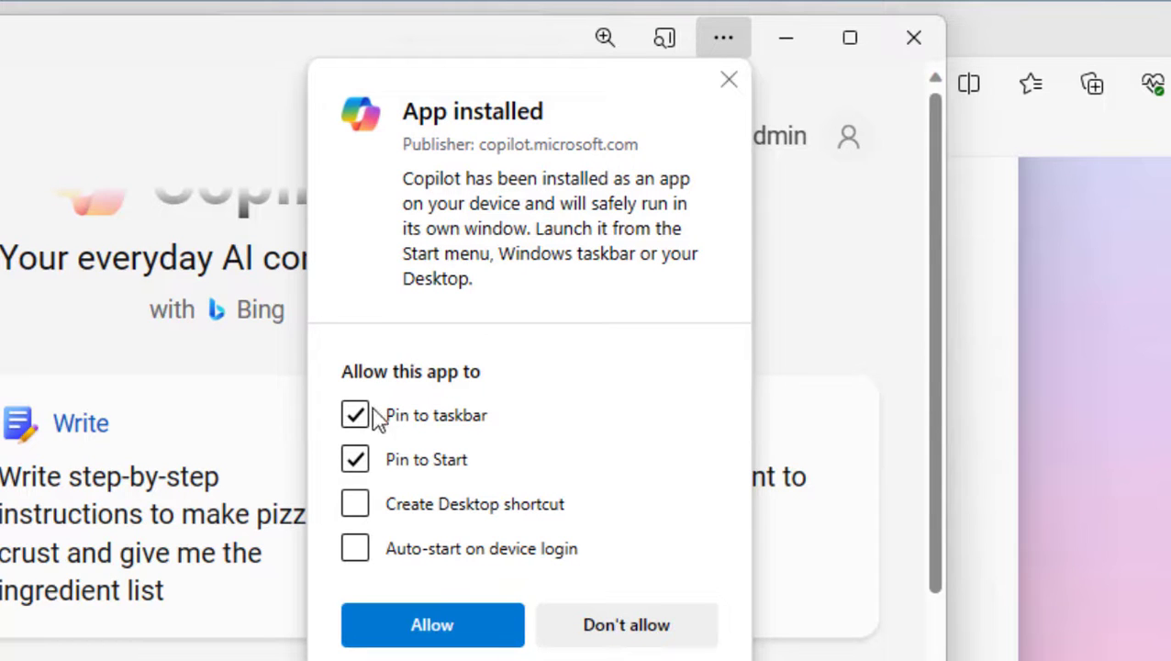
{"action": "left_click", "coordinate": [357, 507]}
{"action": "left_click", "coordinate": [451, 628]}
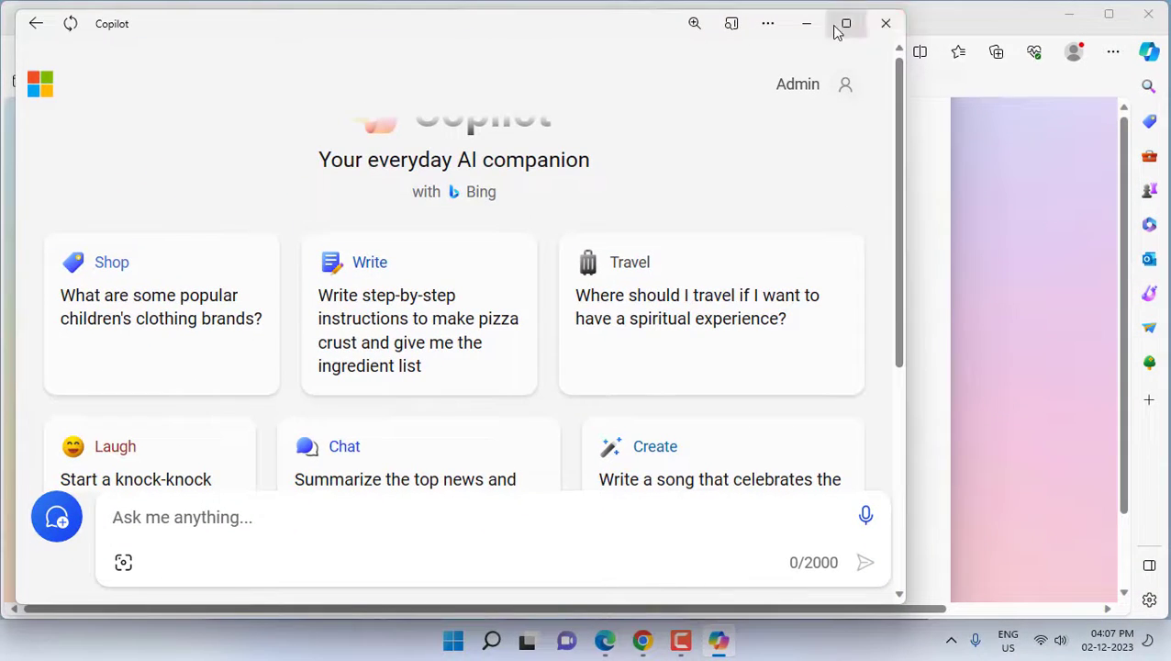
Close the Copilot app, Edge, and Chrome windows.
{"action": "left_click", "coordinate": [884, 25]}
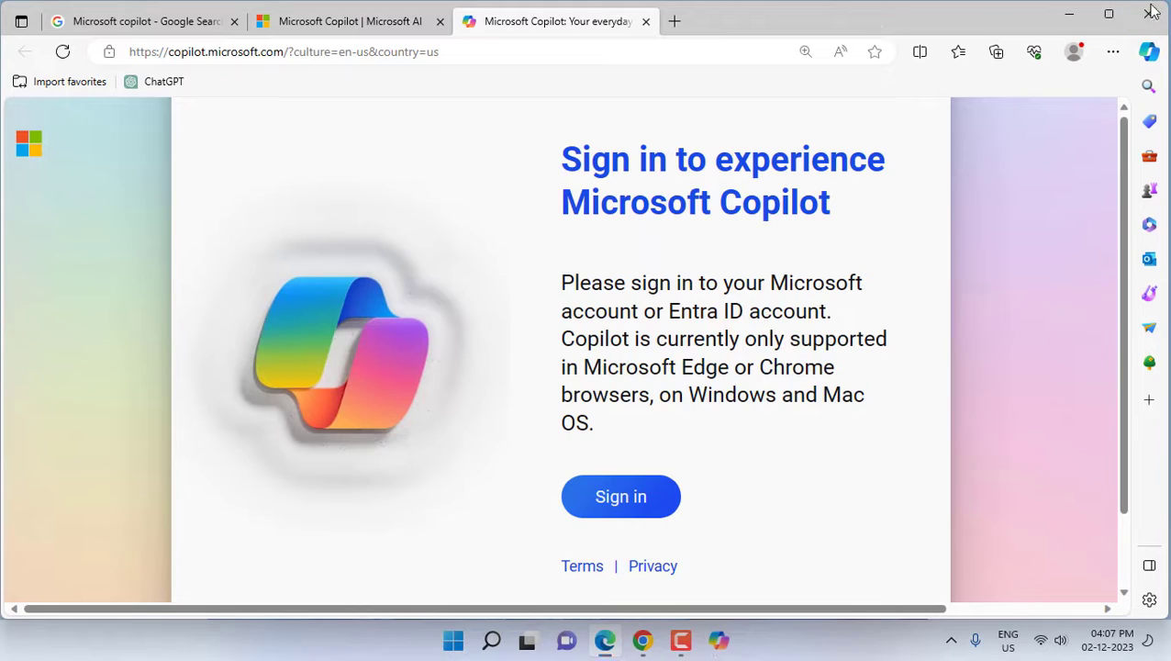
{"action": "left_click", "coordinate": [1149, 9]}
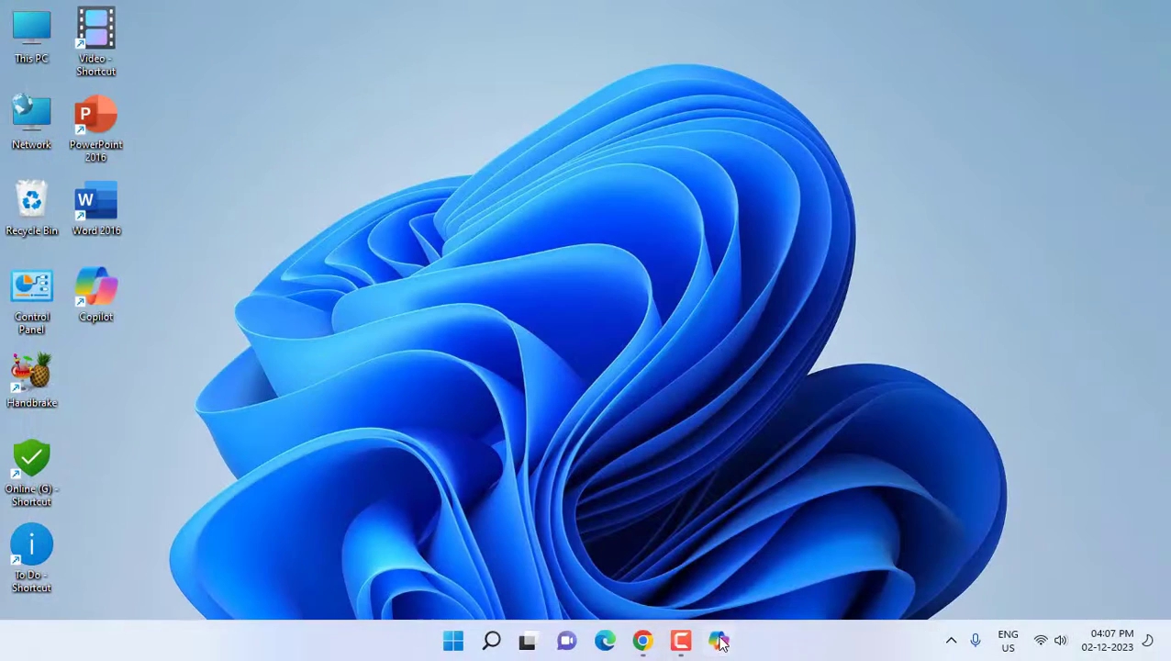
{"action": "left_click", "coordinate": [641, 641]}
{"action": "left_click", "coordinate": [1150, 11]}
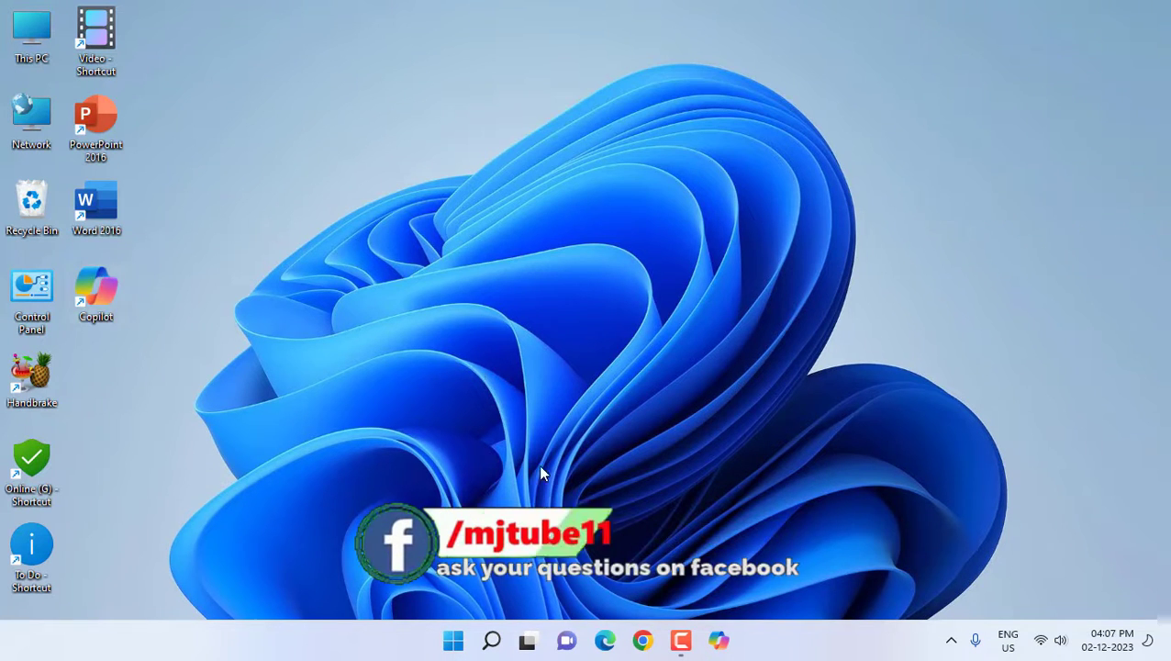
Launch Copilot from its taskbar pin, dismiss the sidebar popup, maximize, then minimize it.
{"action": "left_click", "coordinate": [718, 645]}
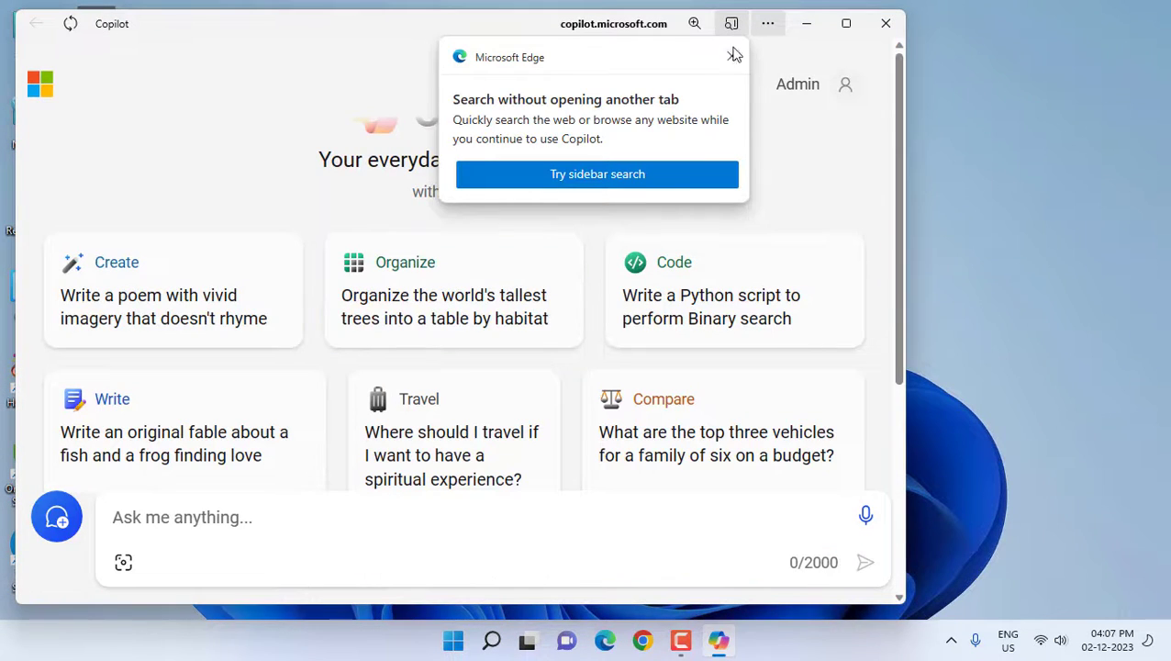
{"action": "left_click", "coordinate": [732, 56]}
{"action": "key", "text": "super+Up"}
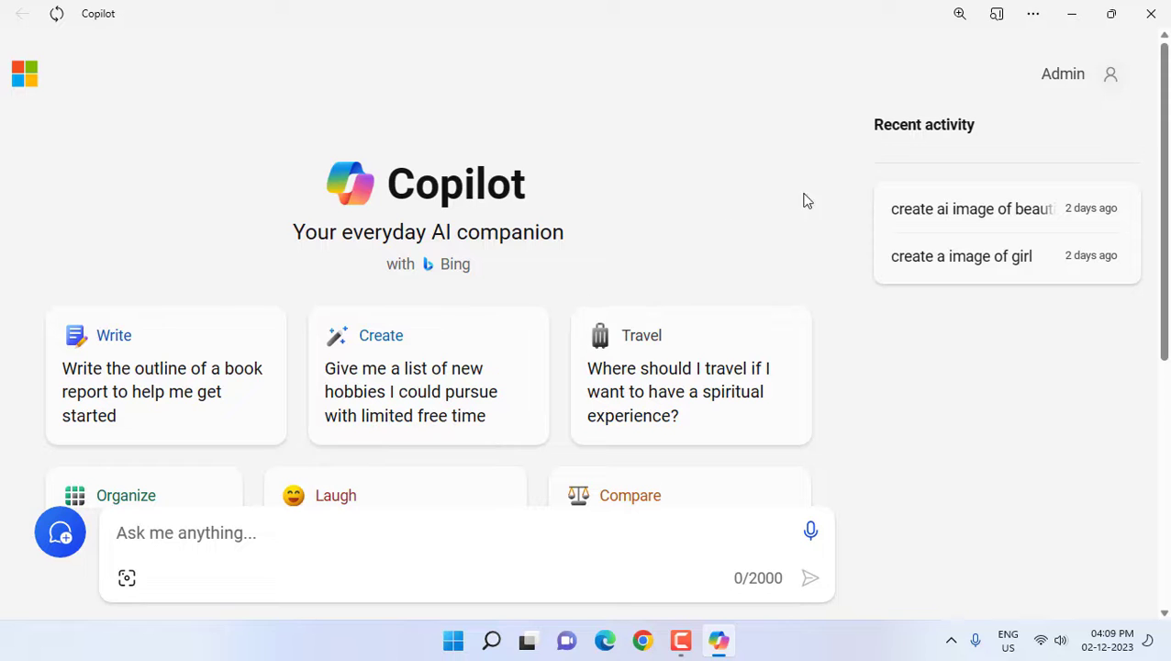
{"action": "left_click", "coordinate": [1071, 13]}
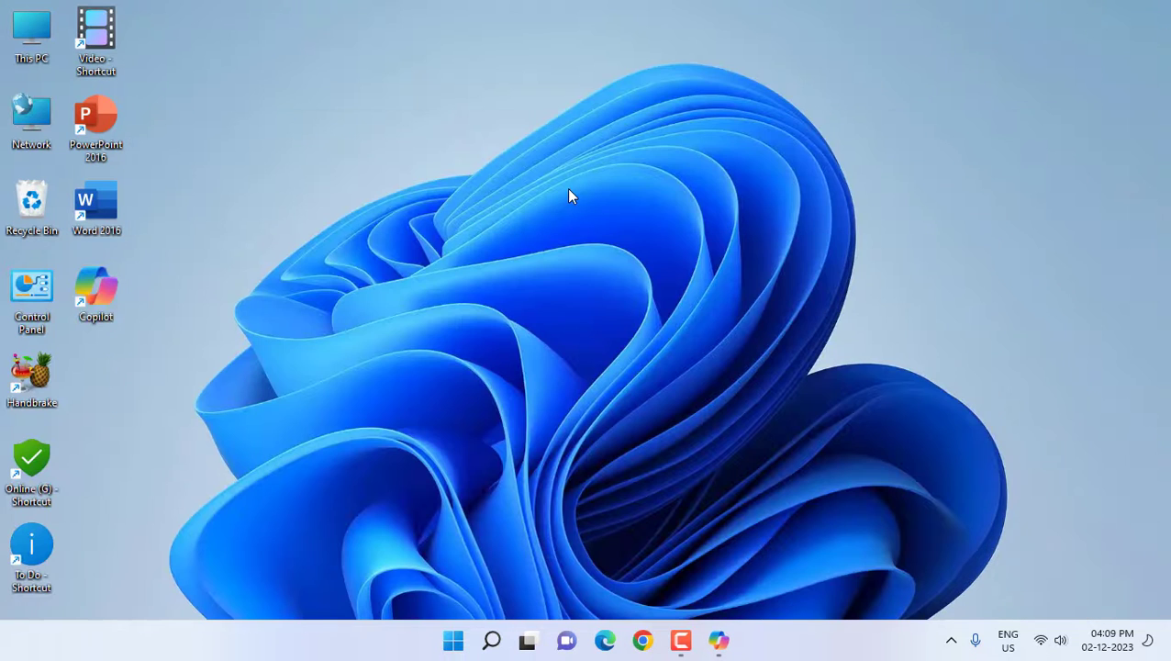